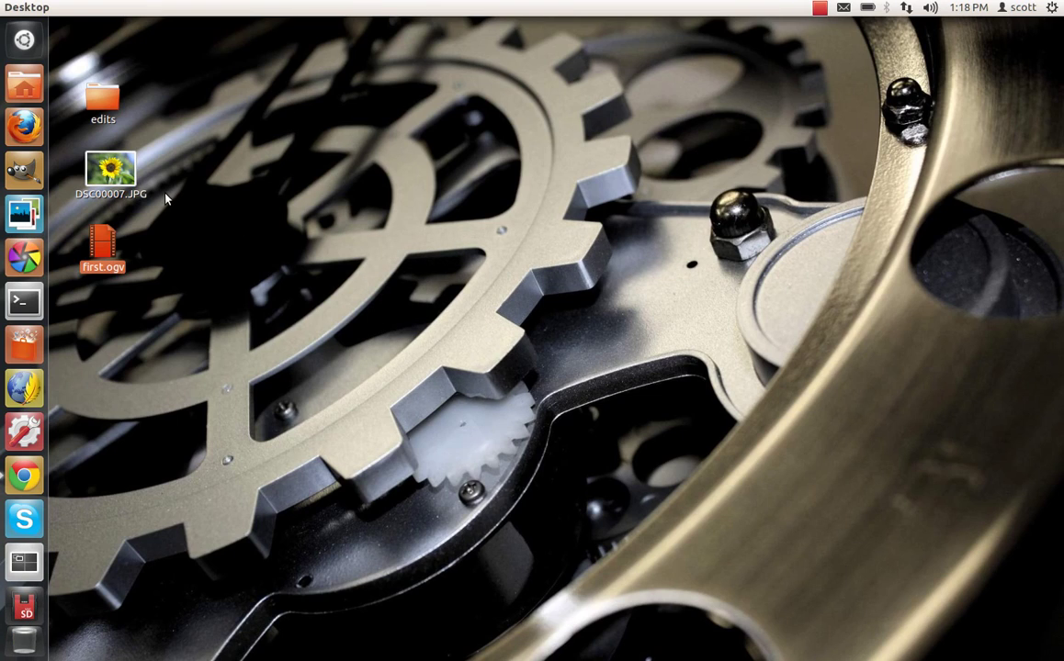
Step: Open DSC00007.JPG from the desktop with GIMP Image Editor
right_click(104, 169)
mouse_move(145, 204)
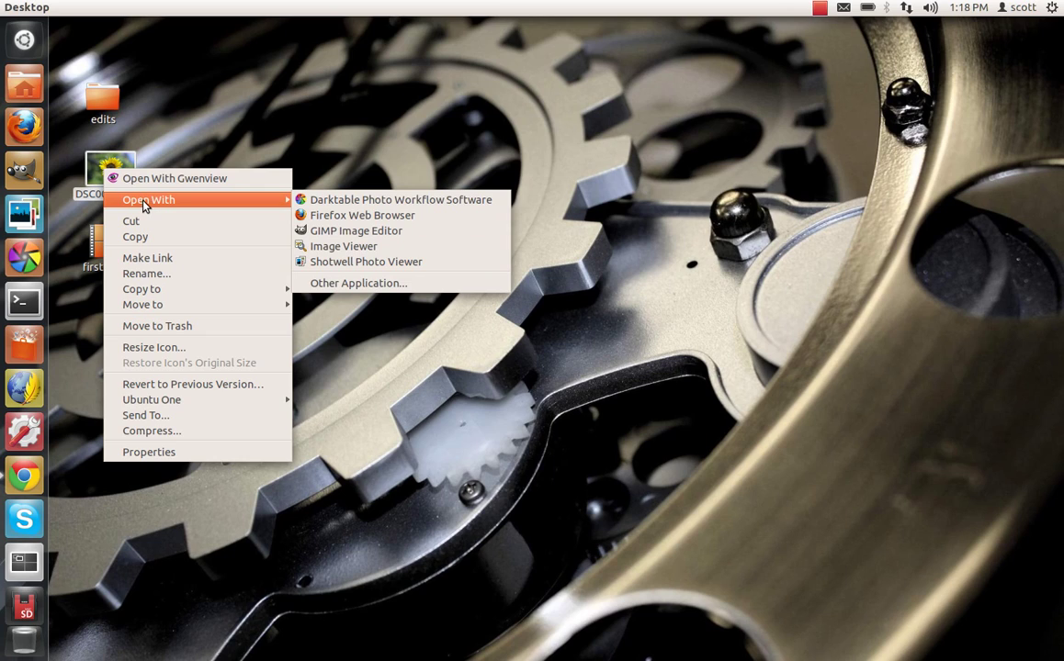
left_click(332, 228)
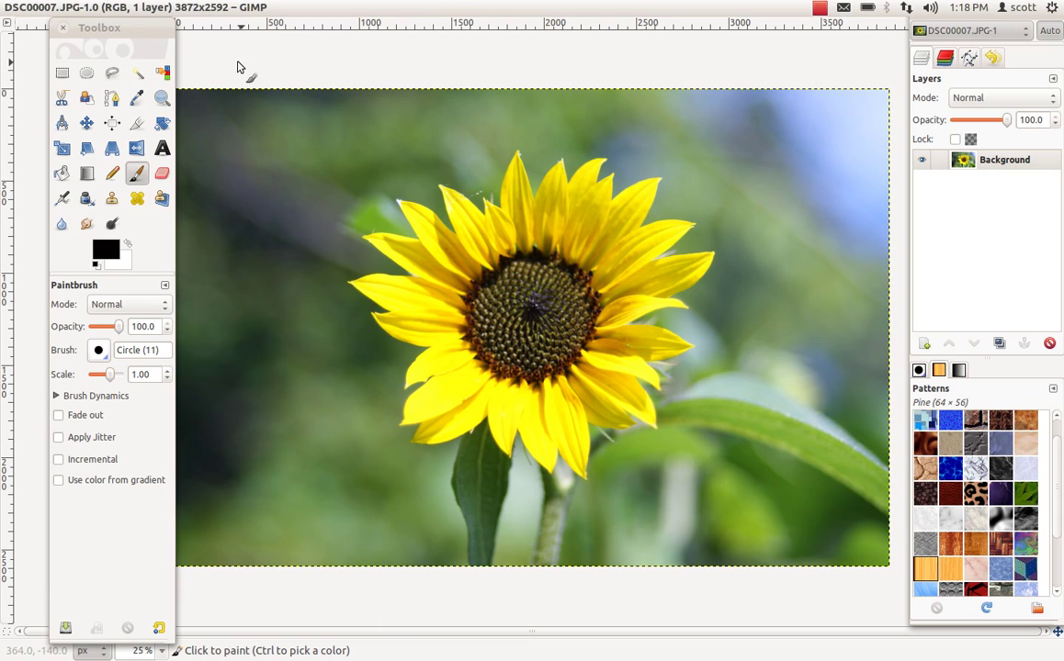
Step: Lasso the sunflower's dark centre, then add a wider freehand loop in Add mode
left_click(112, 75)
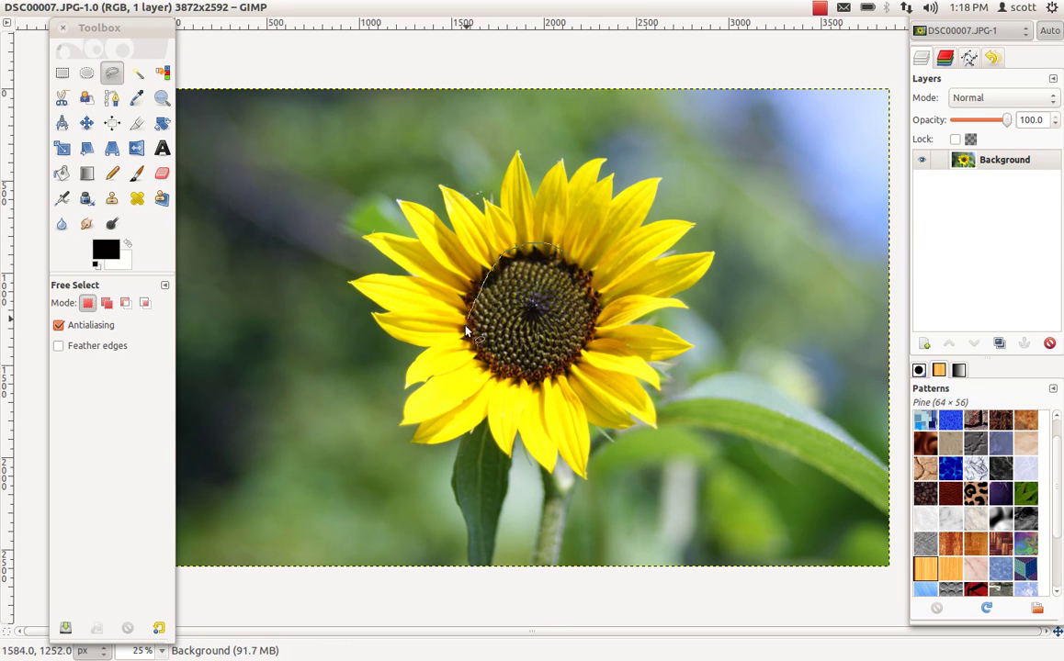
left_click(569, 263)
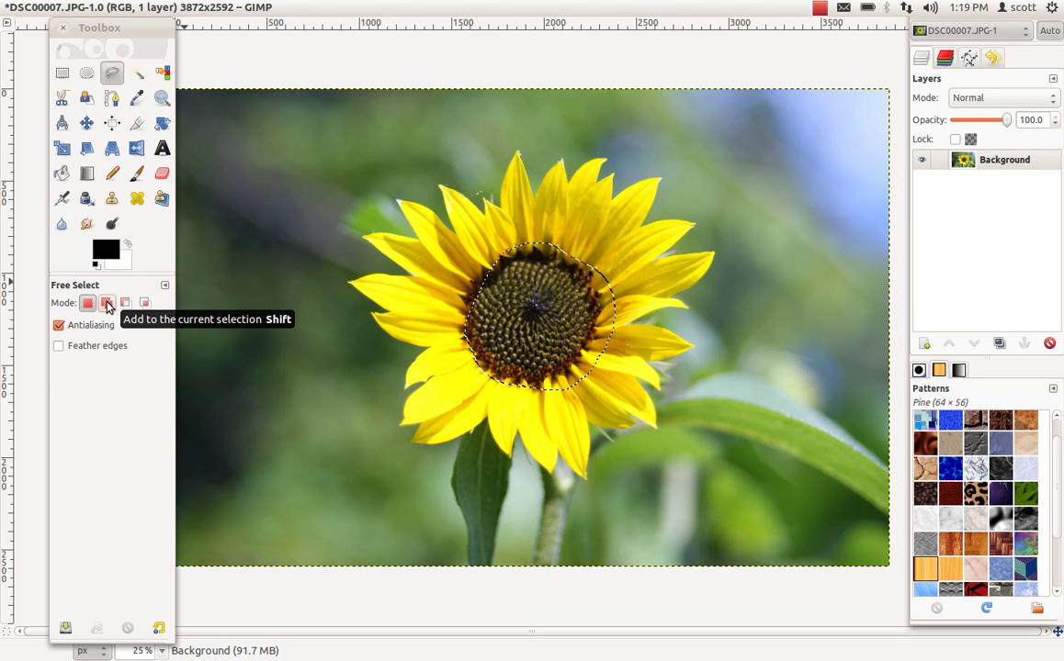
left_click(107, 304)
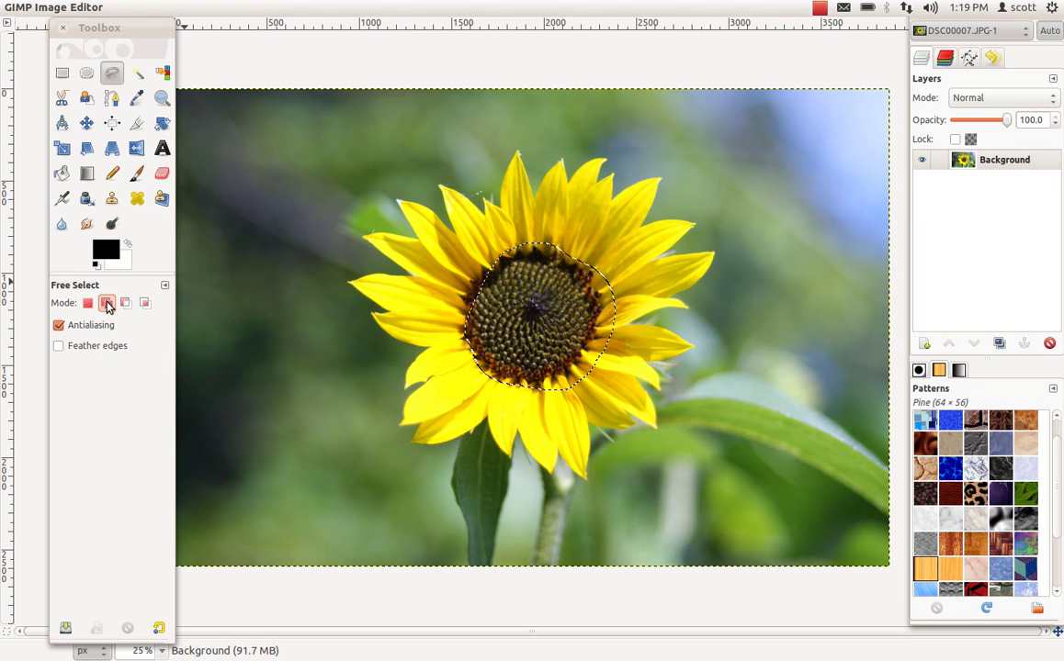
left_click(542, 246)
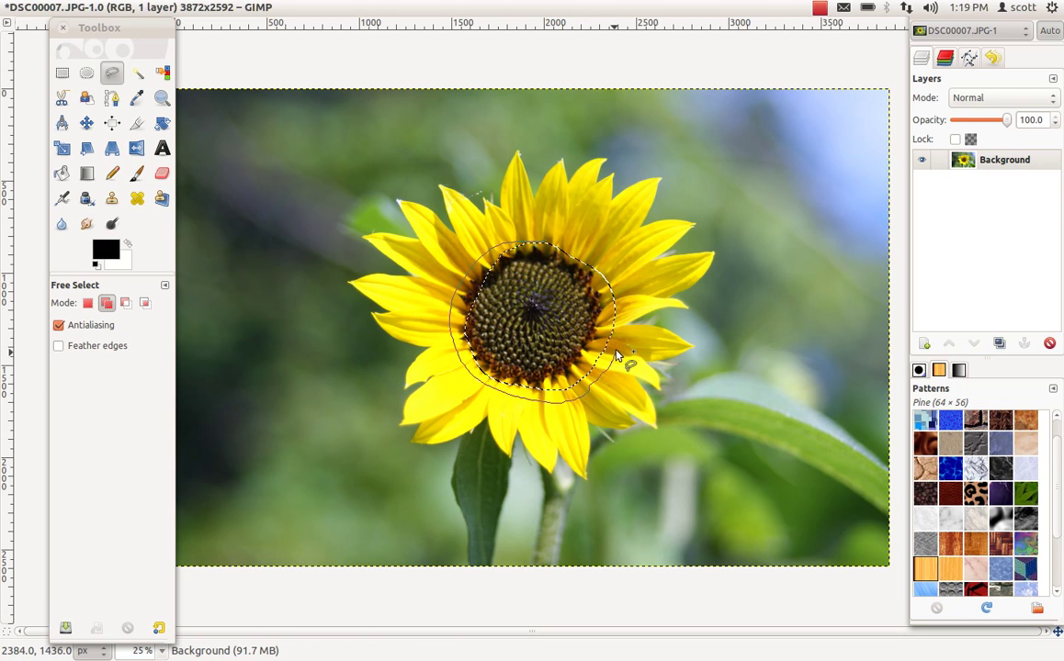
left_click_drag(622, 289, 543, 246)
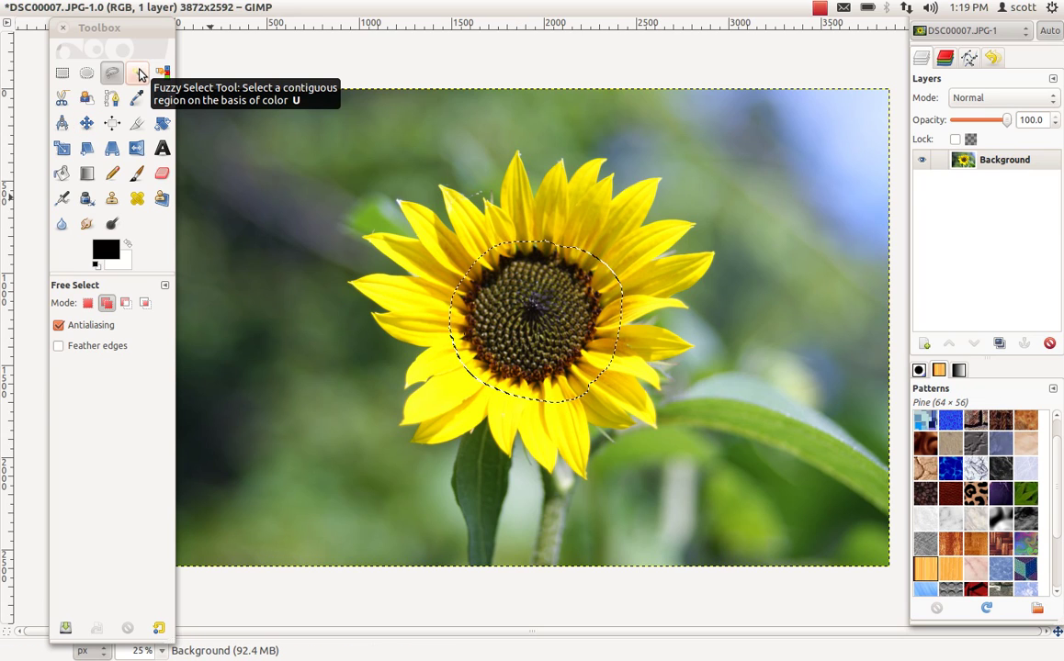
Step: Fuzzy-select the yellow petals in Add mode, undoing the accidental background selection
left_click(138, 74)
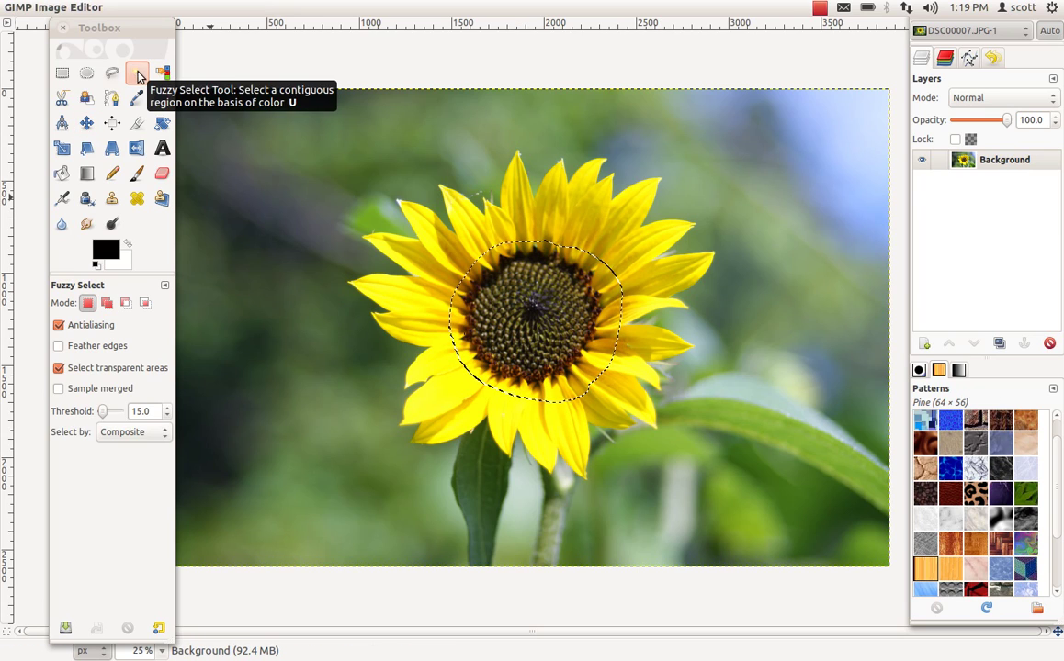
left_click(107, 305)
left_click_drag(470, 242, 517, 246)
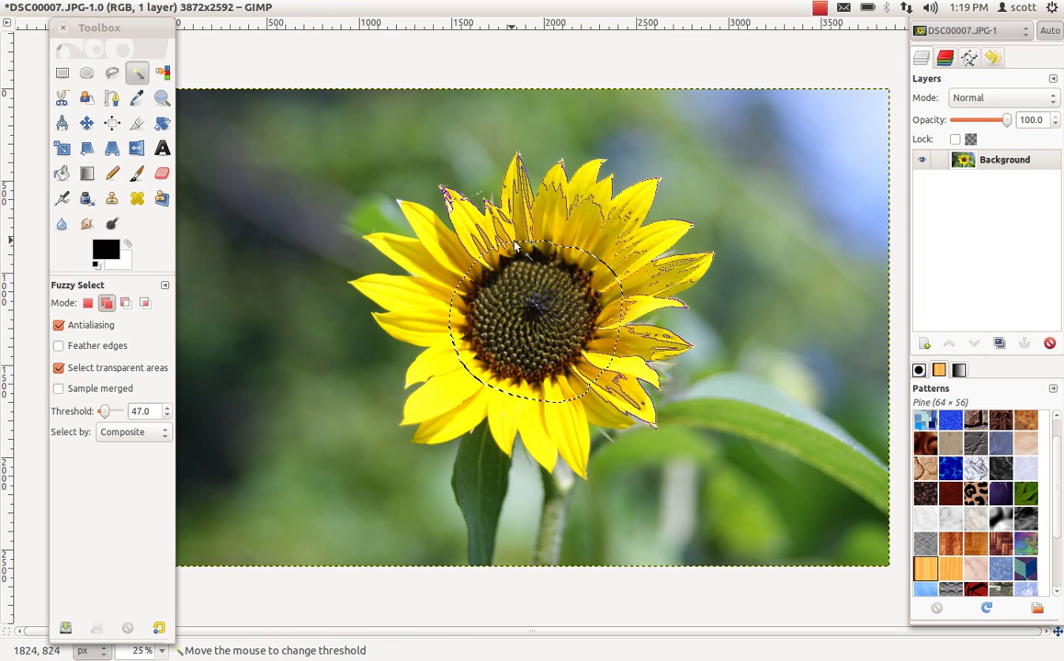
left_click_drag(512, 243, 439, 339)
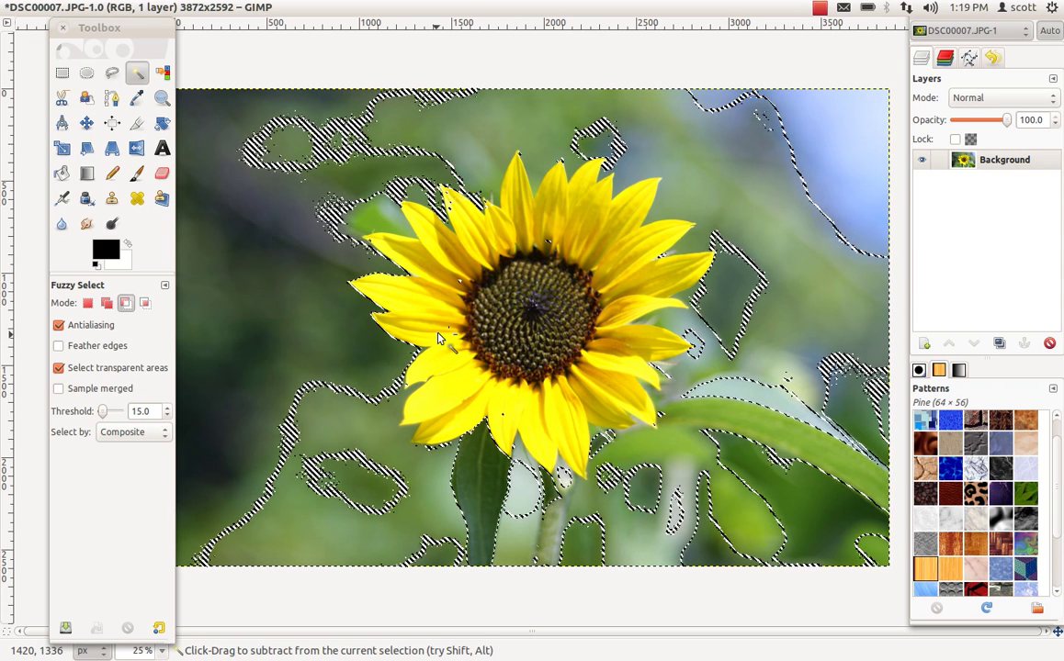
key("ctrl+z")
Step: Re-add the petals at threshold 25, plus the remaining and upper petal areas
mouse_move(437, 316)
left_mouse_down()
mouse_move(462, 315)
mouse_move(439, 318)
left_mouse_up()
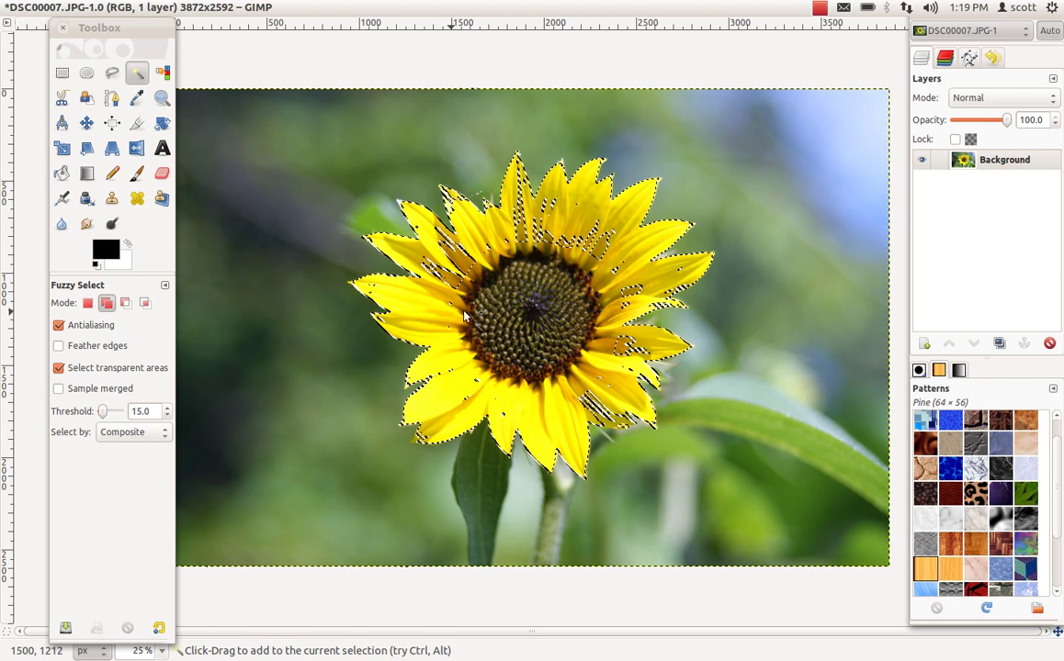
left_click(592, 229)
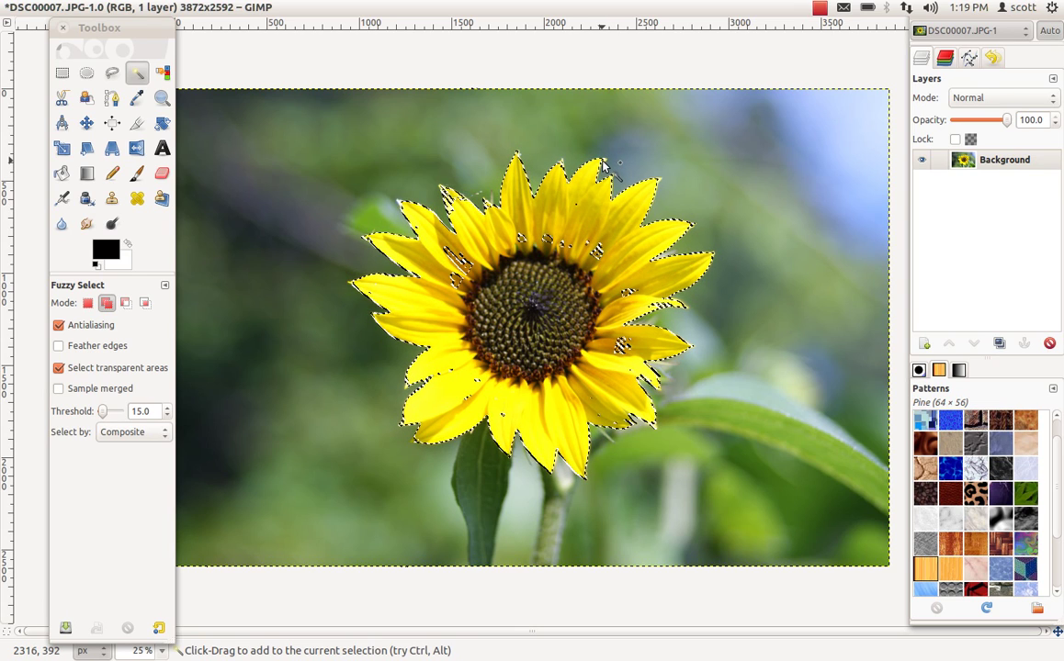
left_click_drag(602, 161, 601, 161)
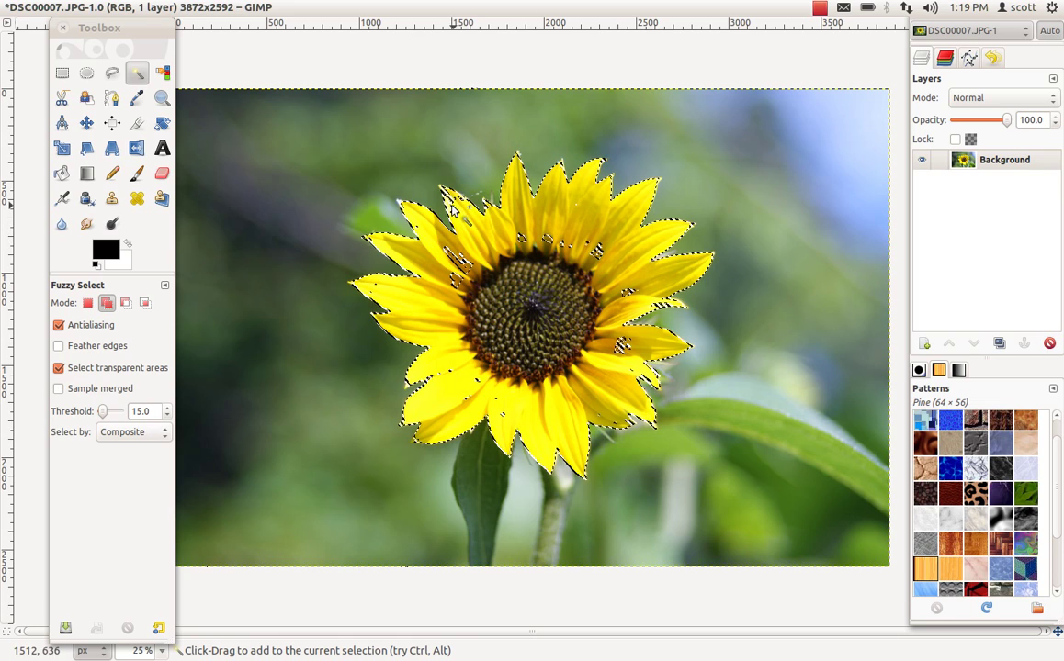
left_click_drag(457, 205, 423, 226)
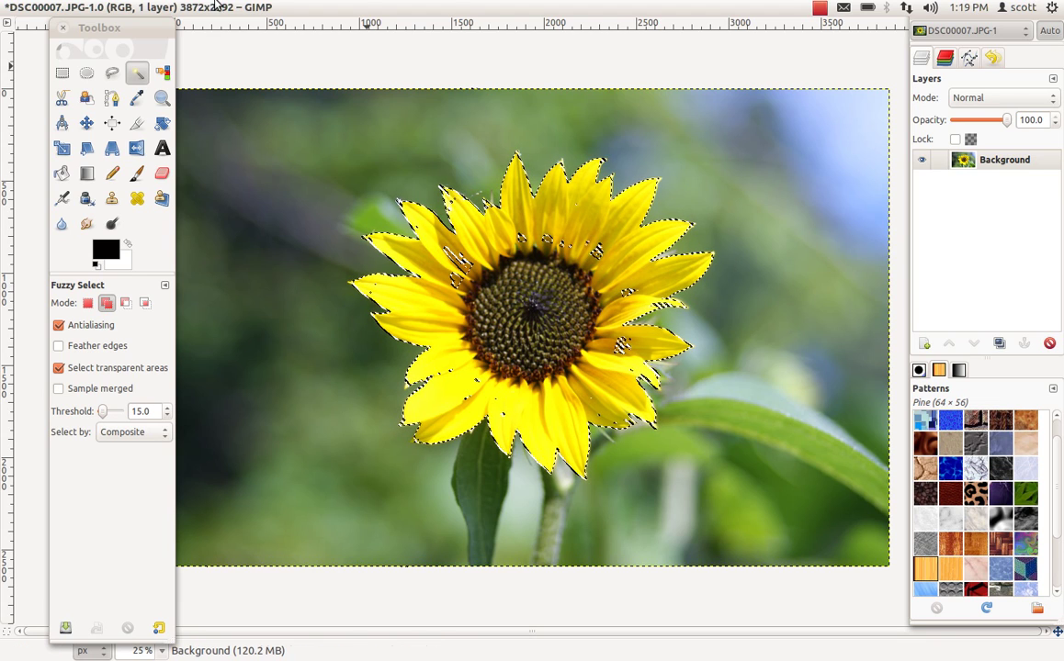
Step: Fit the whole image in the window with View > Zoom > Fit Image in Window
left_click(169, 9)
mouse_move(262, 57)
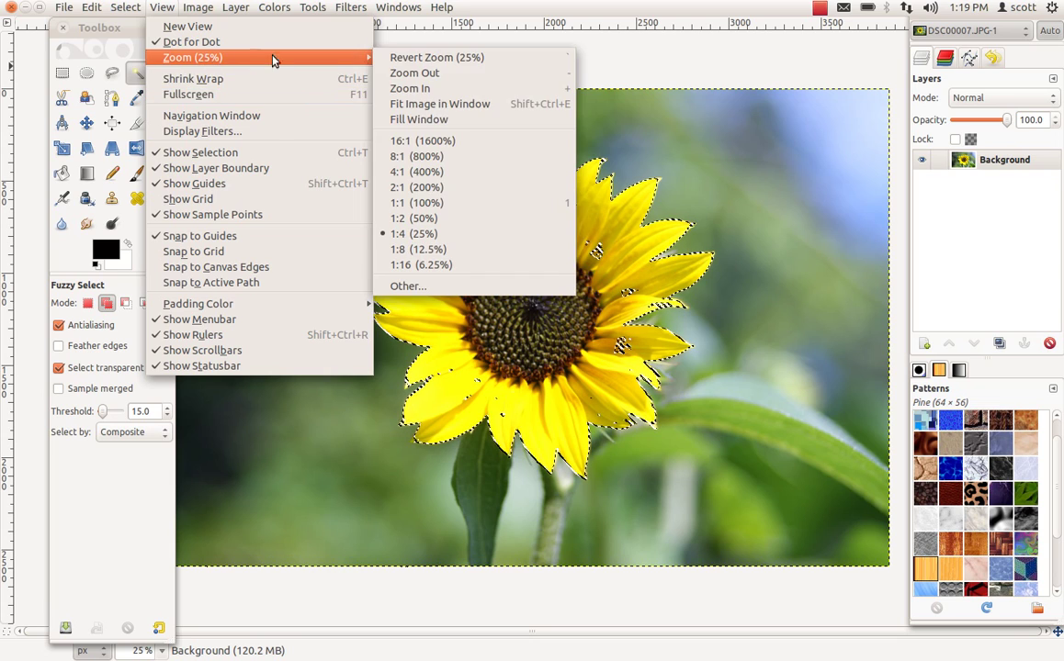
left_click(433, 107)
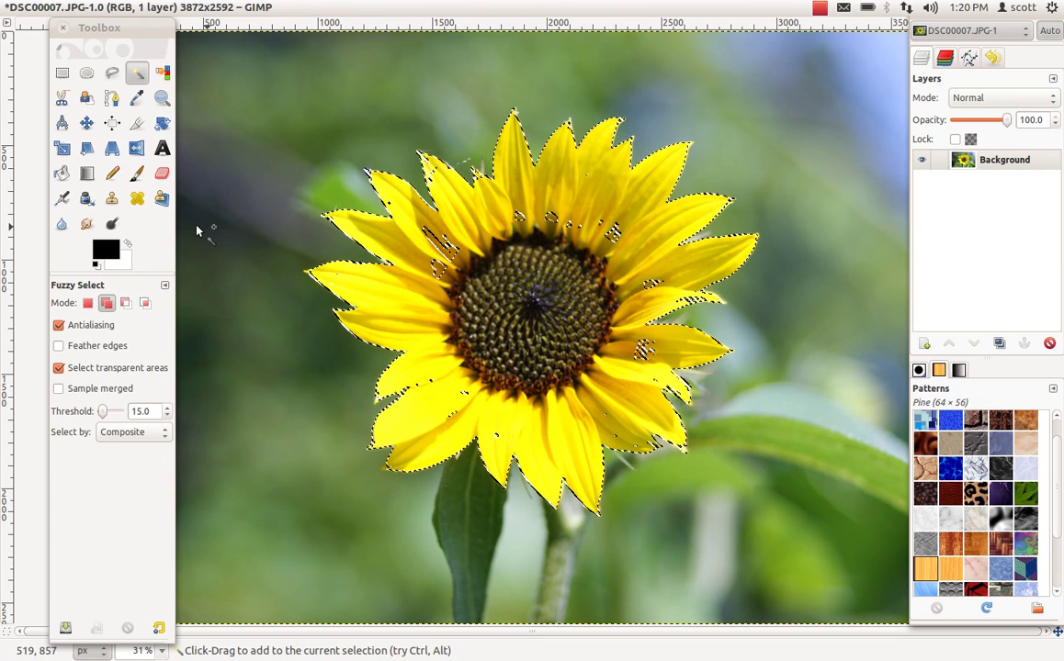
Step: Add a freehand loop inside the petals to fill the selection gaps
left_click(112, 74)
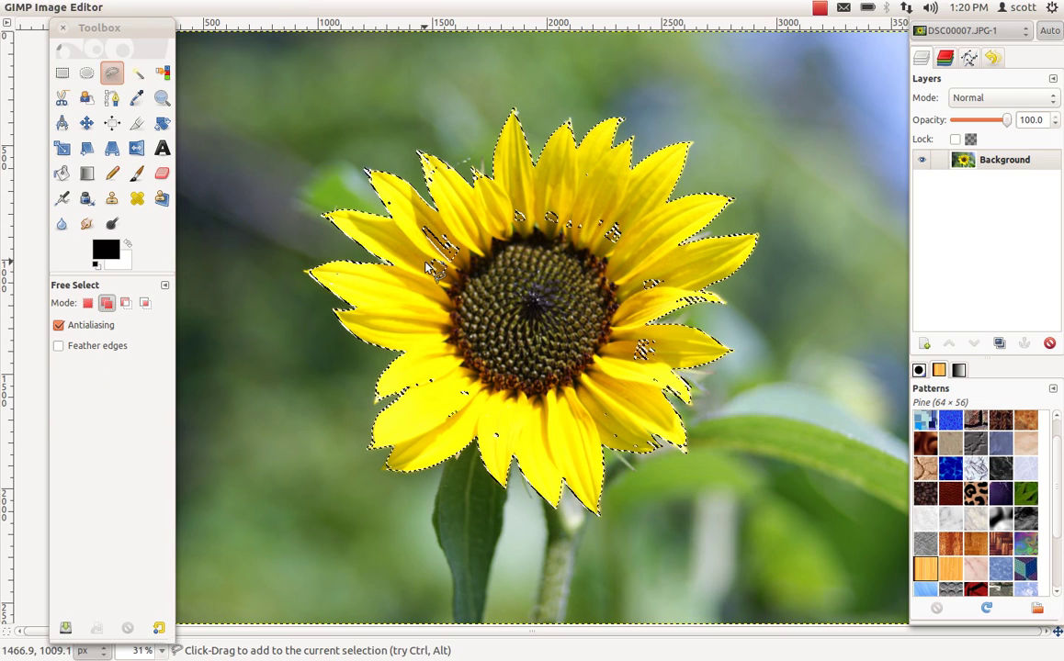
left_click(477, 225)
mouse_move(415, 228)
left_mouse_down()
mouse_move(423, 418)
mouse_move(471, 425)
mouse_move(503, 448)
mouse_move(634, 438)
mouse_move(662, 349)
mouse_move(634, 329)
mouse_move(636, 316)
mouse_move(671, 284)
mouse_move(661, 262)
mouse_move(583, 166)
mouse_move(482, 230)
left_mouse_up()
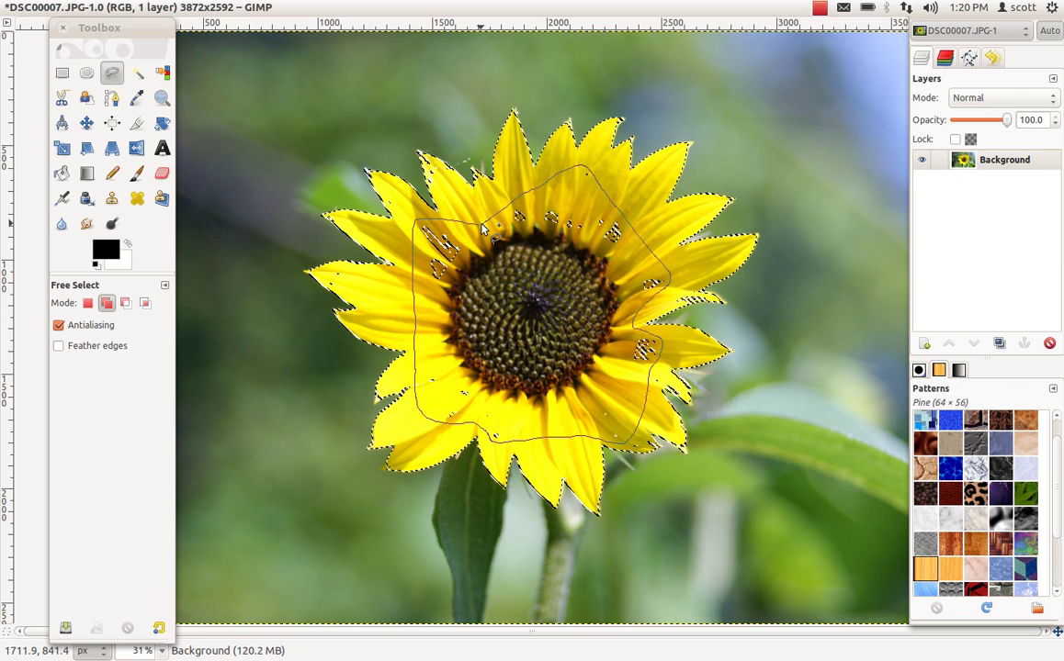
double_click(483, 229)
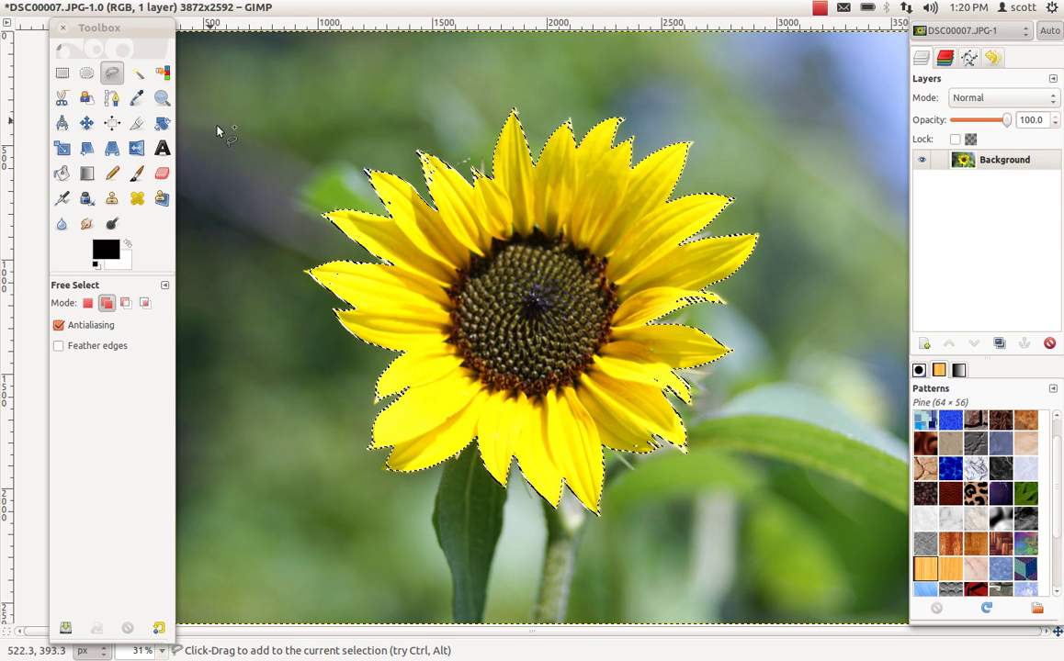
Step: Fuzzy-add the upper-left petal gaps and the lower-right and lower-left petal edges
left_click(136, 74)
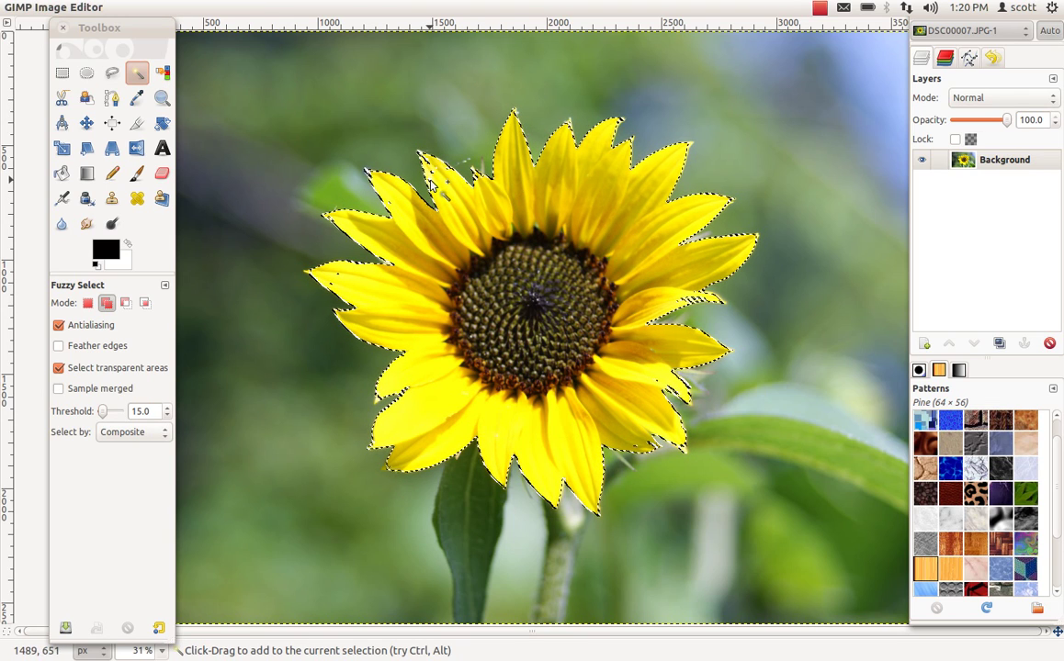
left_click_drag(435, 186, 434, 173)
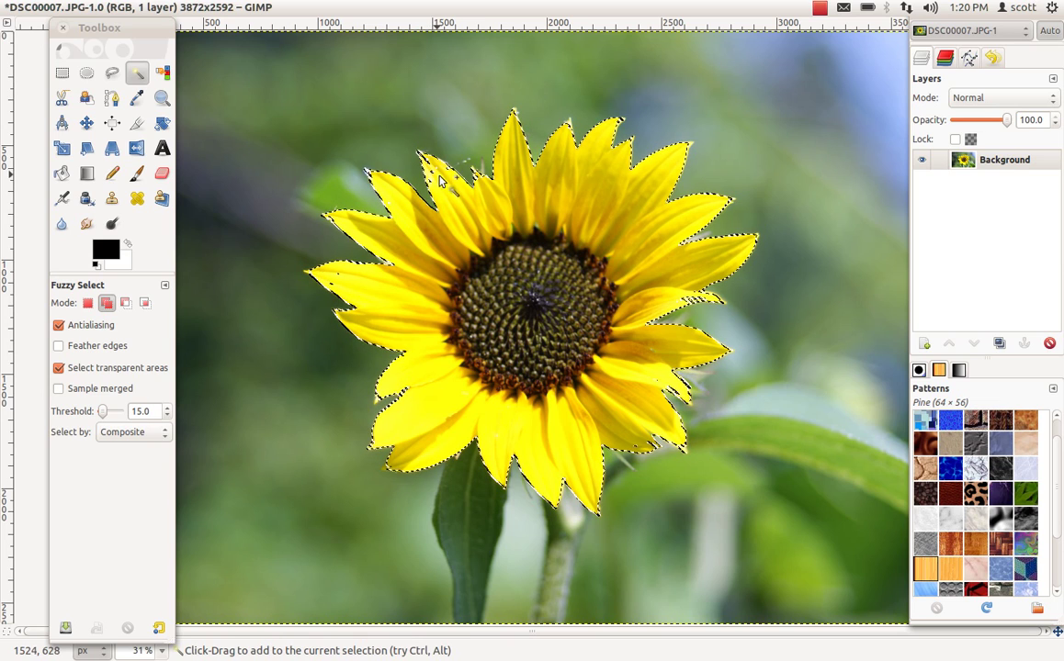
left_click(476, 183)
left_click(481, 185)
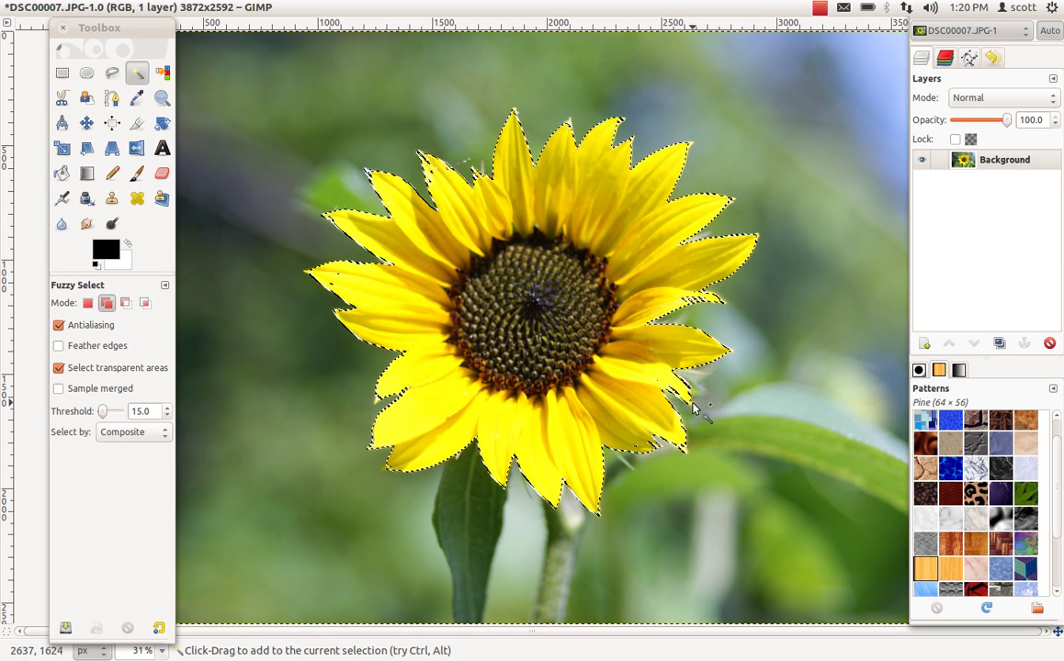
left_click_drag(696, 409, 696, 468)
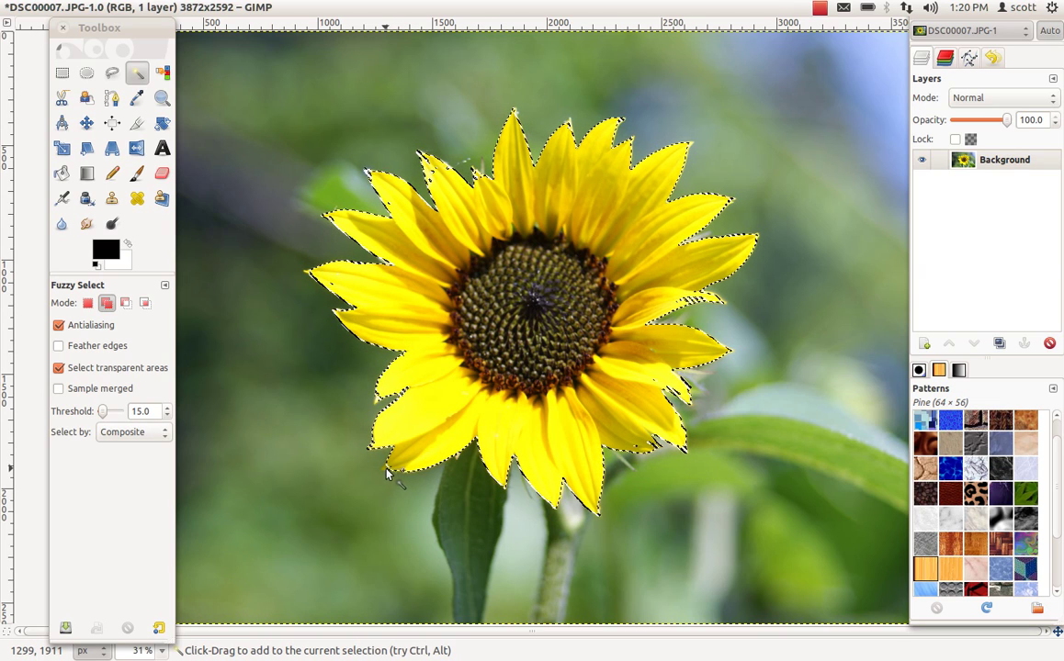
left_click_drag(391, 472, 398, 469)
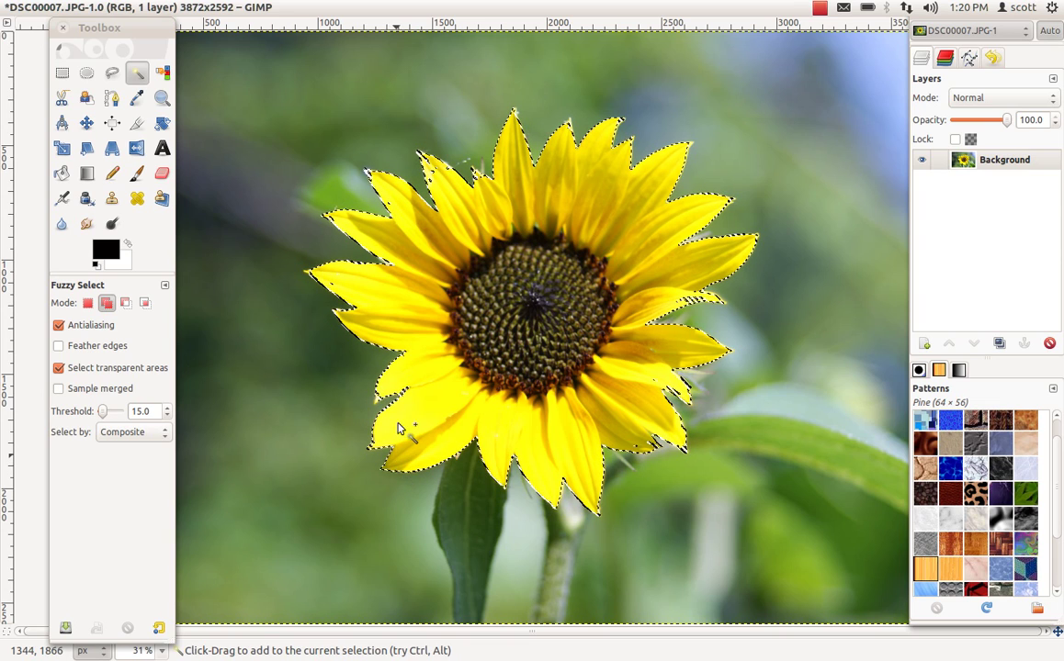
mouse_move(378, 404)
left_mouse_down()
mouse_move(371, 396)
mouse_move(392, 396)
left_mouse_up()
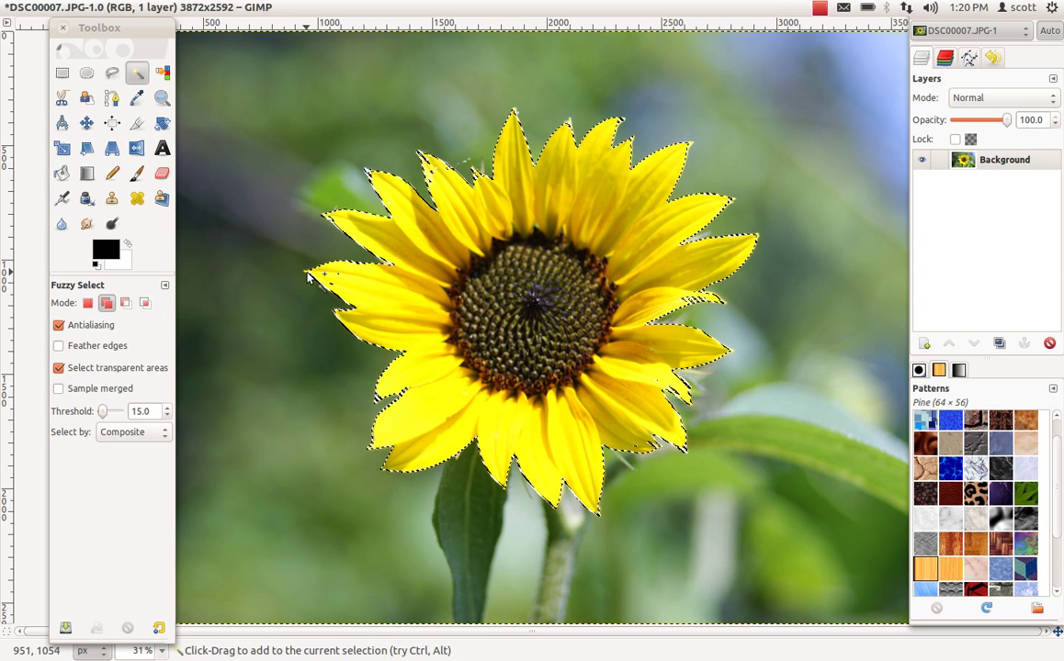
Step: Add the missed left, top, right and upper-left petal areas to the selection
left_click_drag(309, 276, 323, 278)
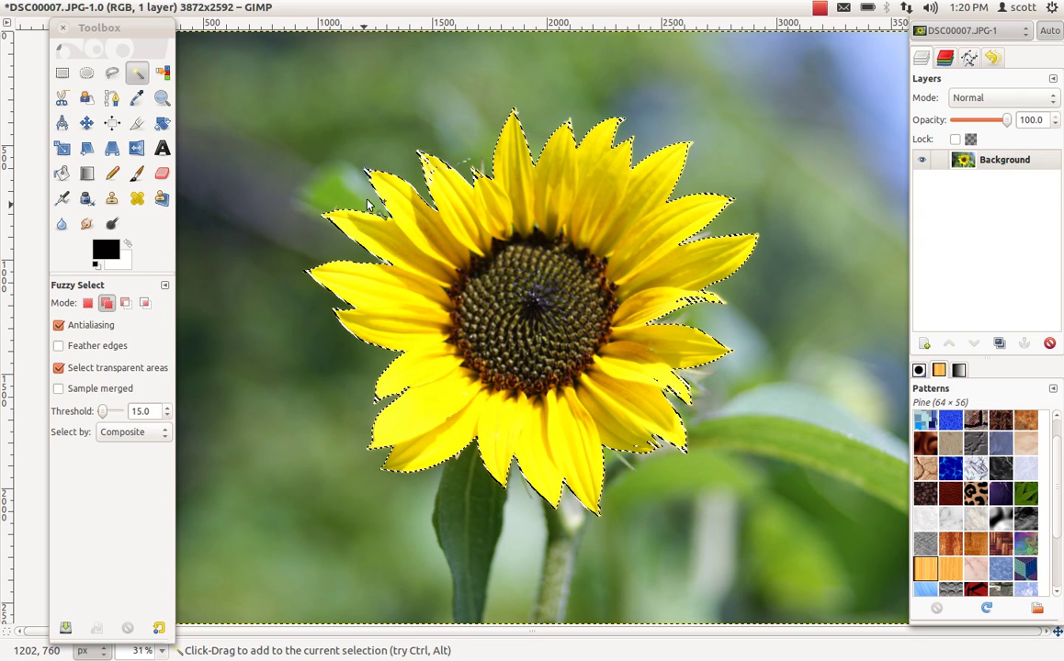
left_click_drag(425, 163, 438, 181)
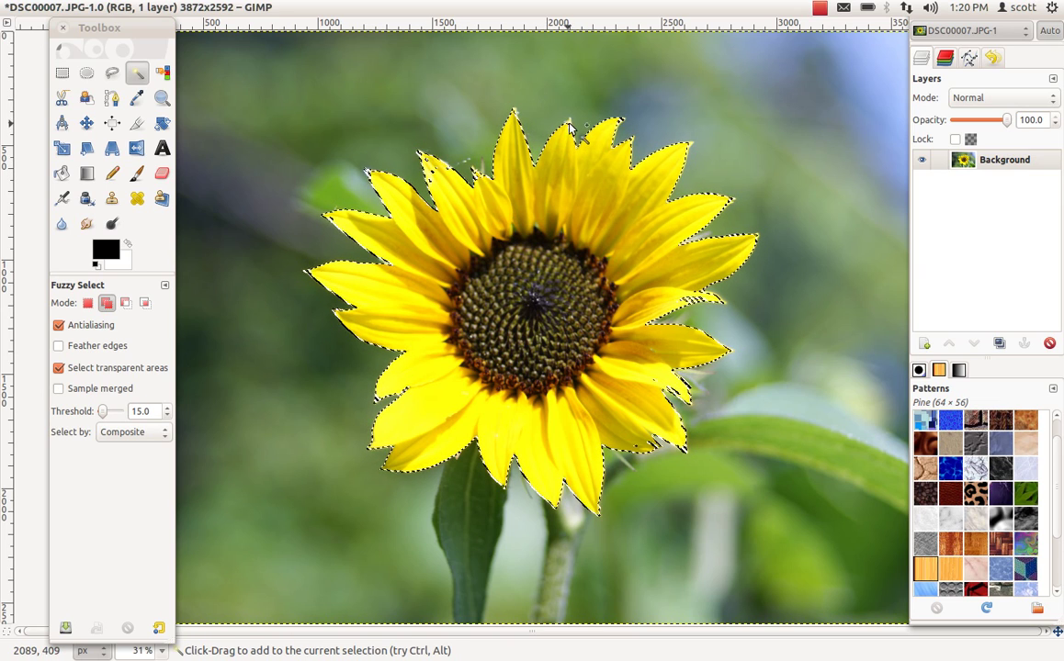
left_click_drag(575, 125, 590, 161)
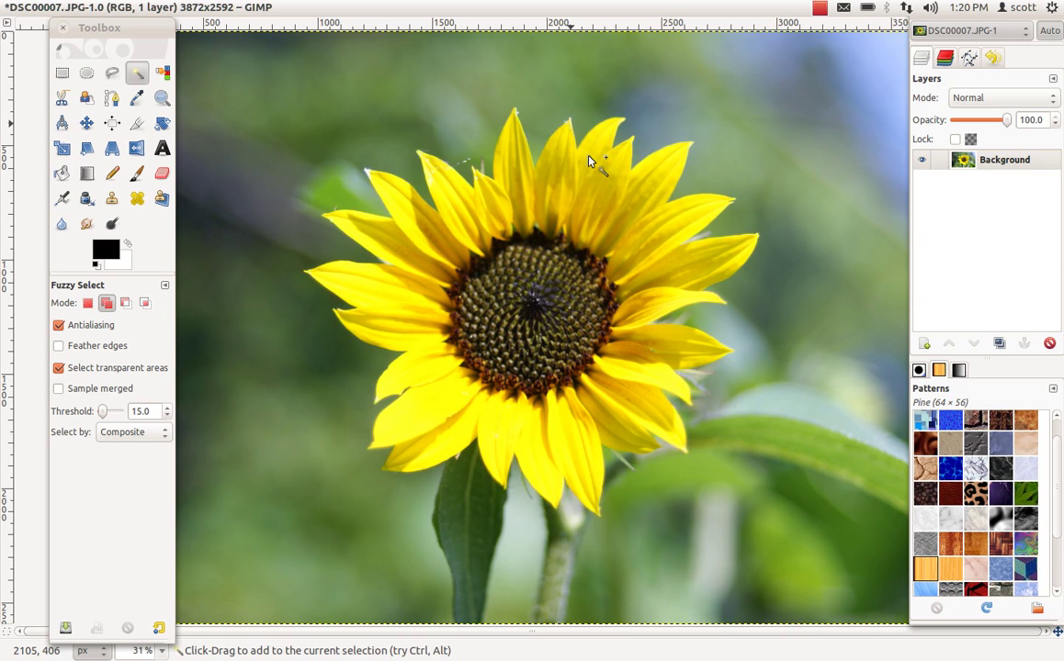
left_click(516, 114)
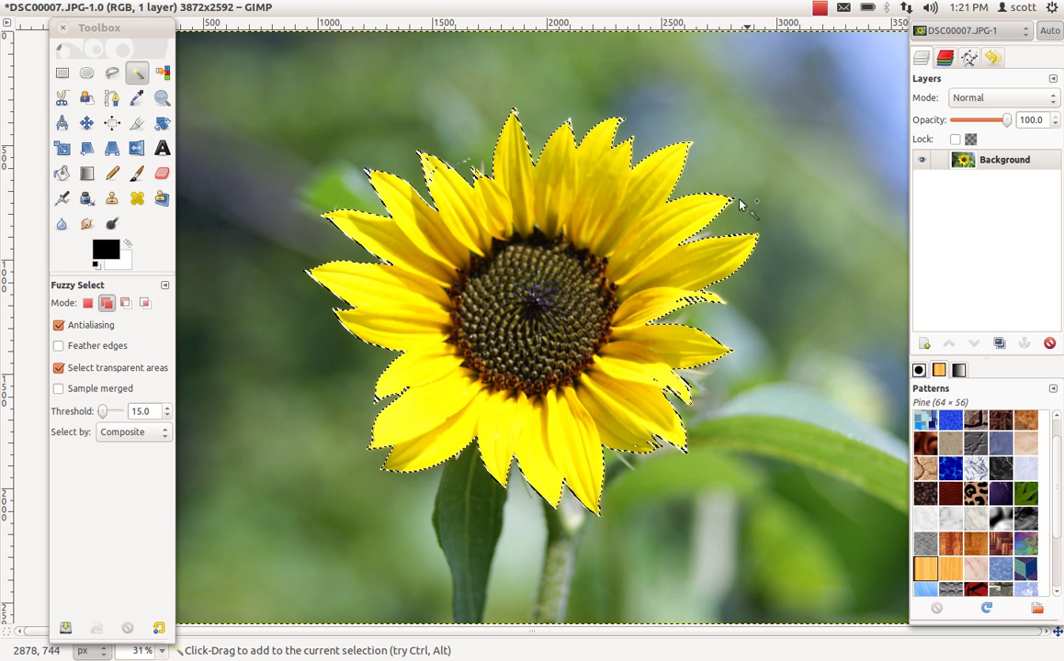
left_click(725, 234)
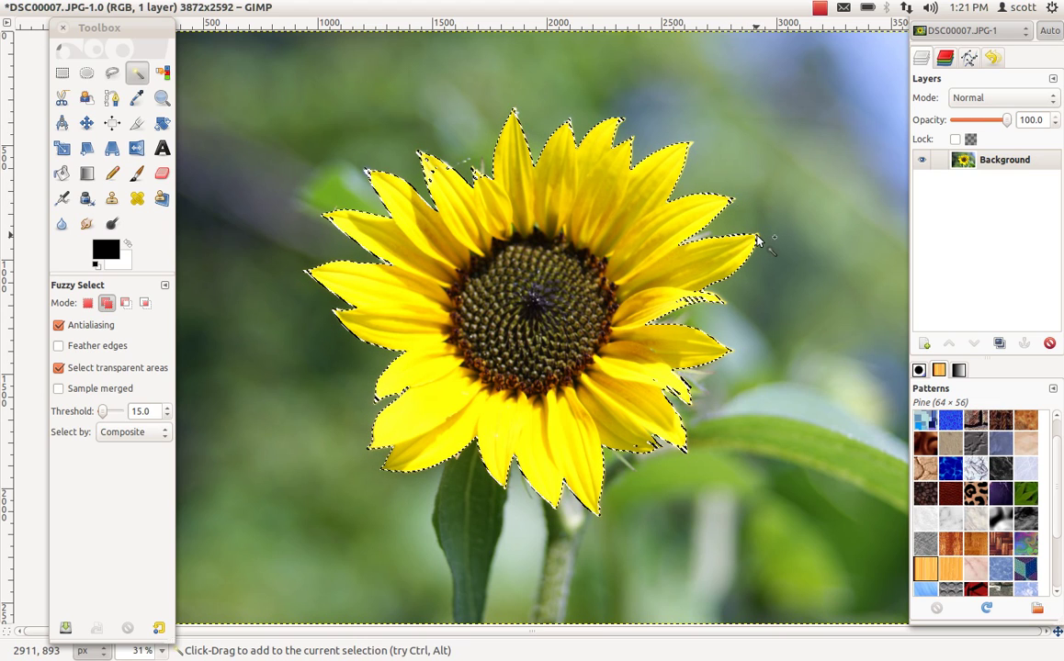
left_click_drag(759, 240, 761, 242)
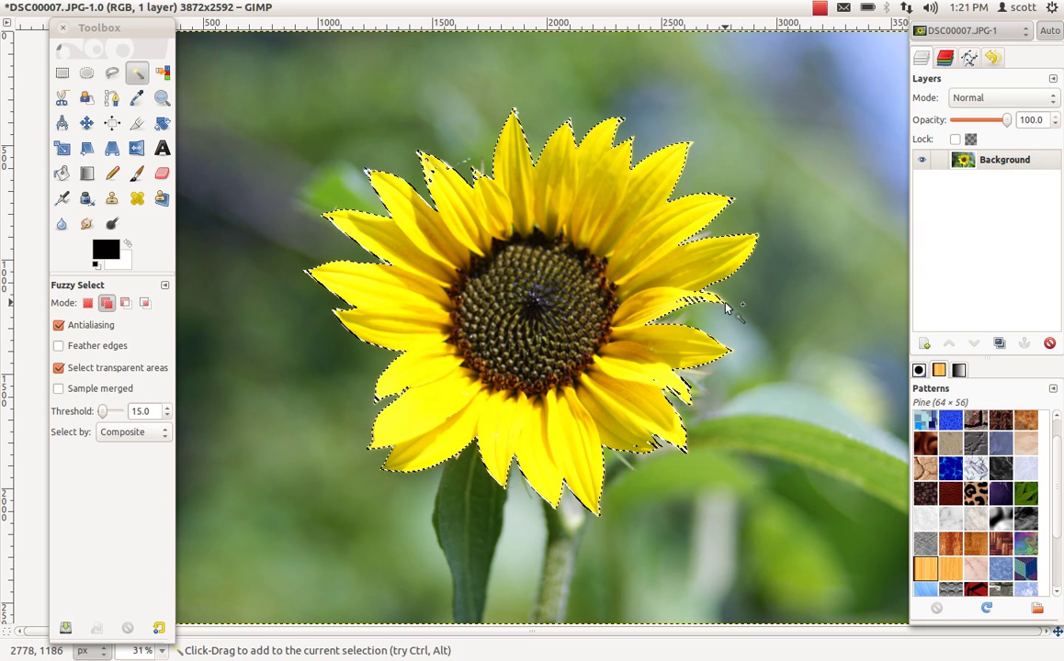
left_click_drag(728, 308, 732, 310)
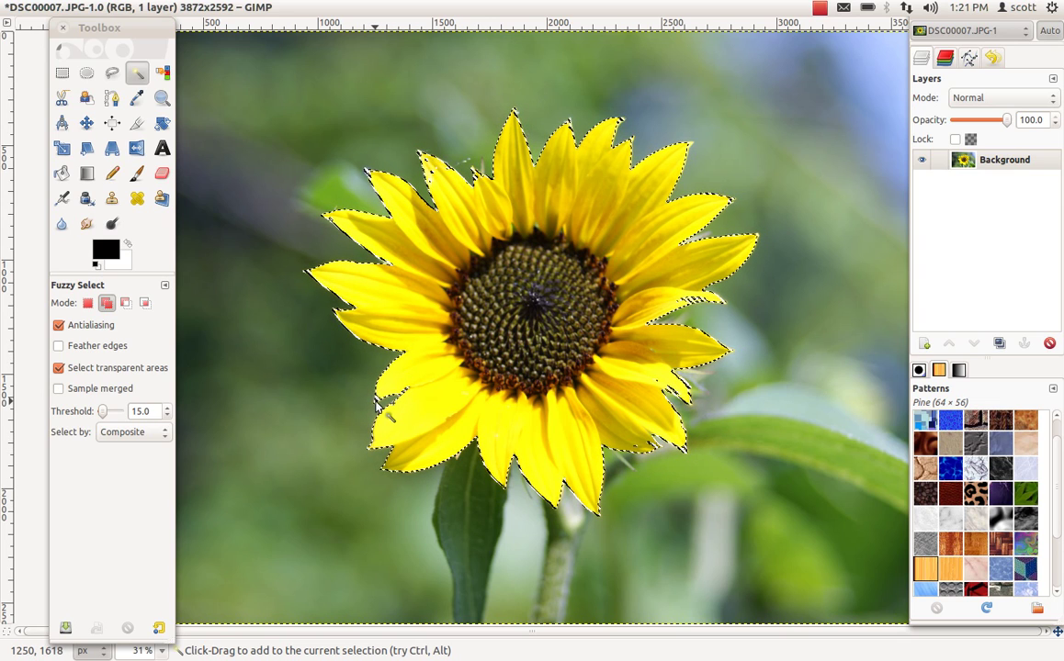
left_click_drag(375, 404, 380, 402)
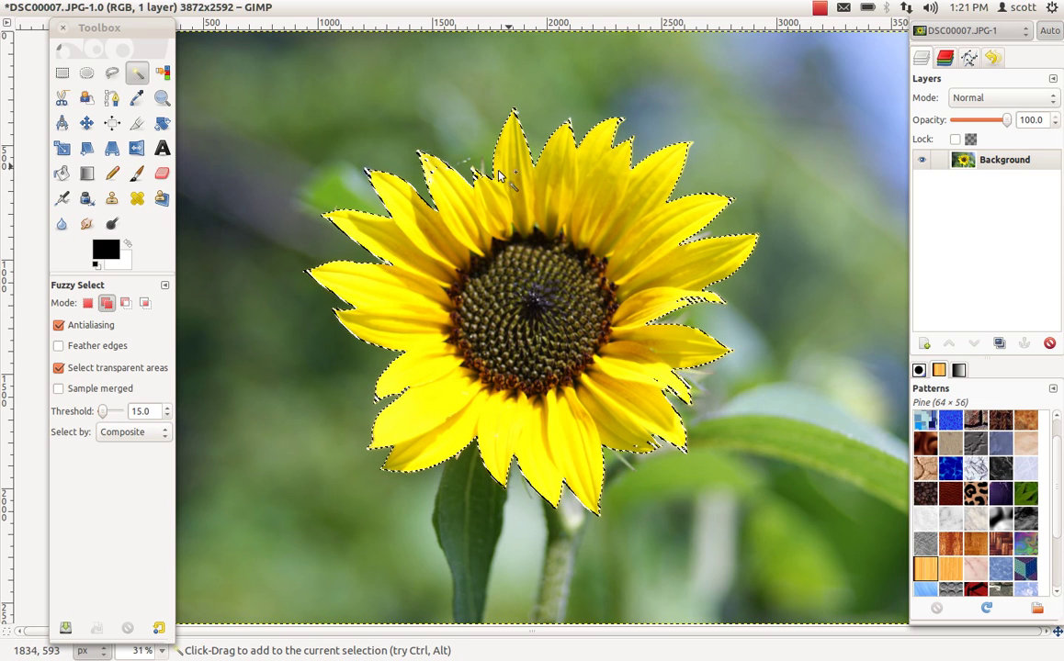
mouse_move(484, 179)
left_mouse_down()
mouse_move(476, 183)
mouse_move(489, 193)
left_mouse_up()
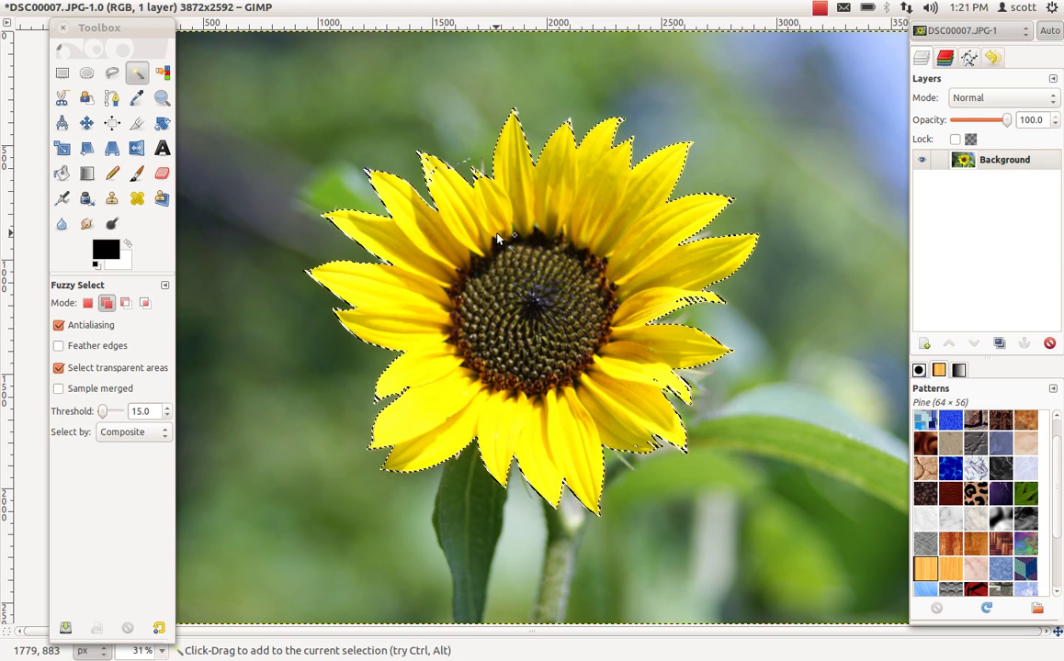
Step: Invert the selection so it covers the background
mouse_move(220, 8)
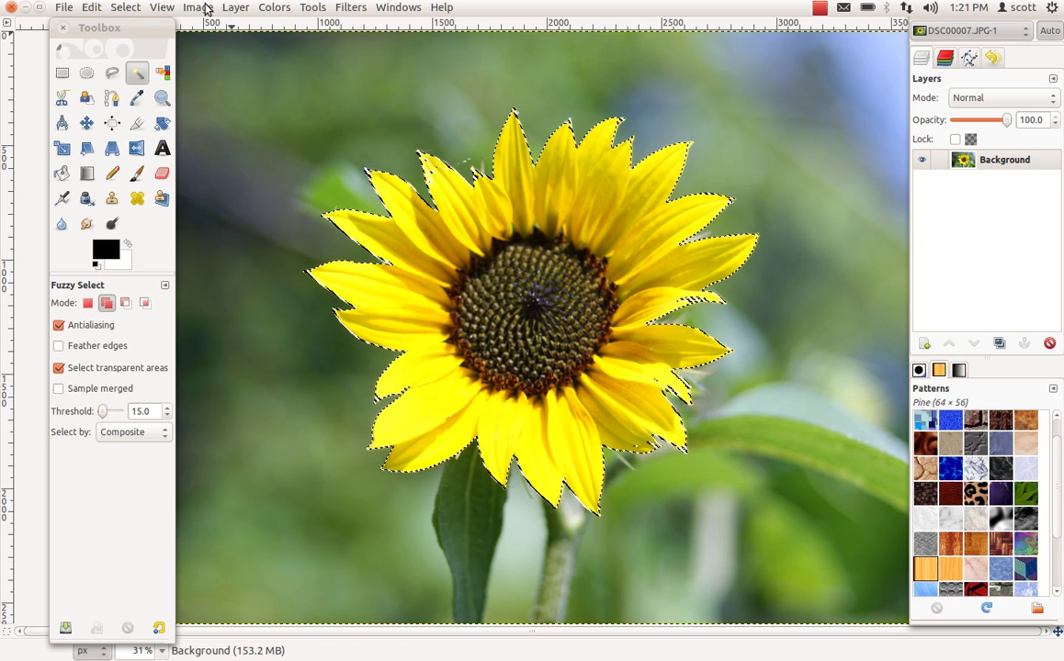
left_click(127, 7)
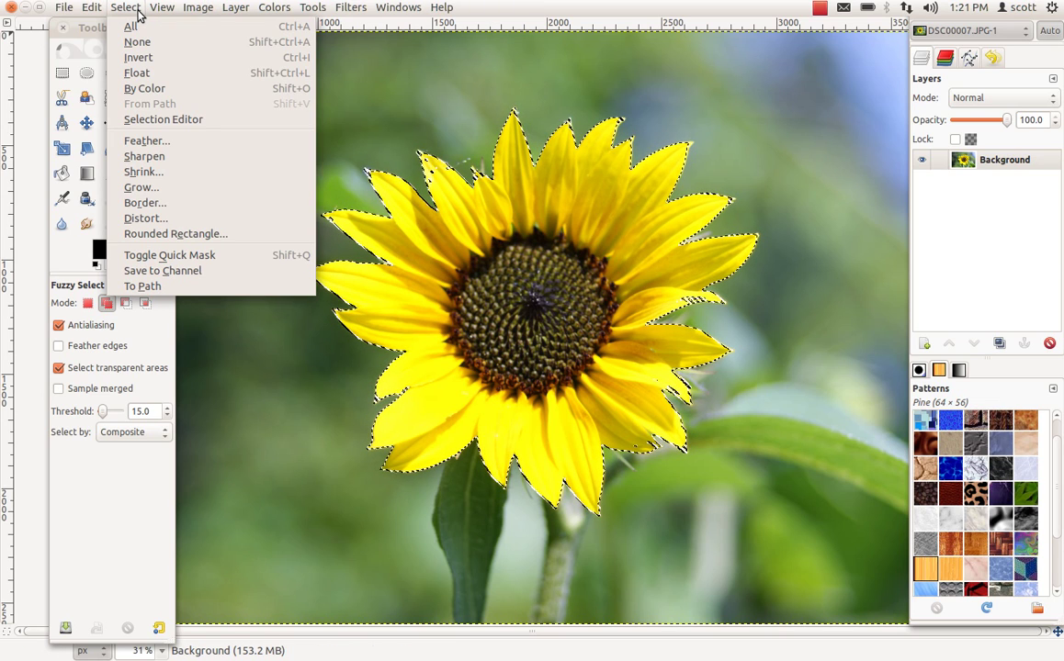
left_click(142, 58)
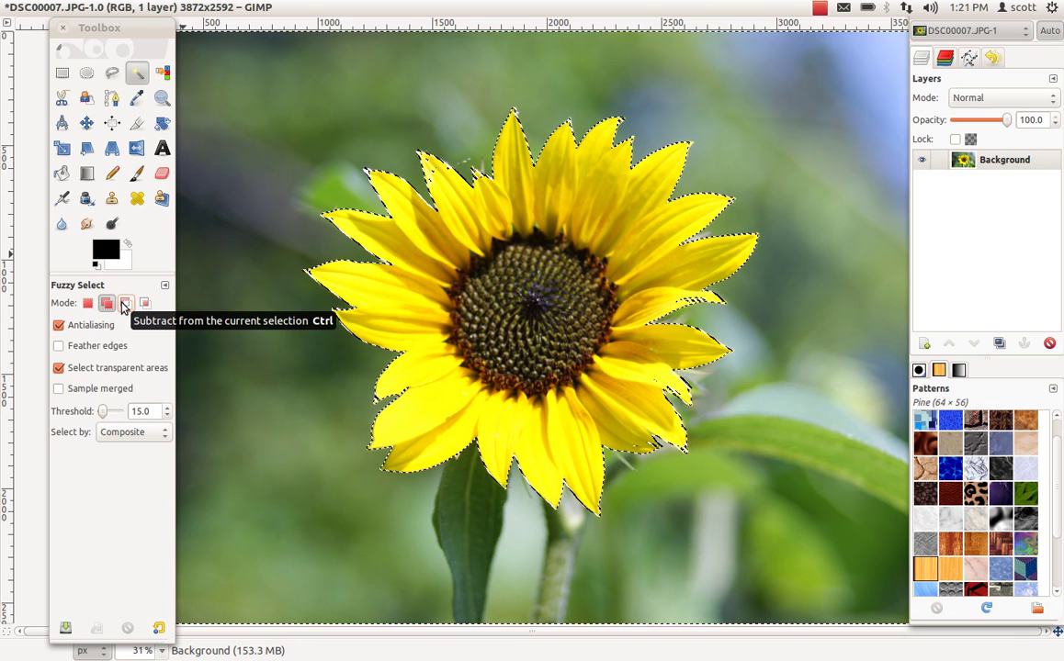
Step: Subtract the stray top petal tip from the selection with Free Select
left_click(111, 73)
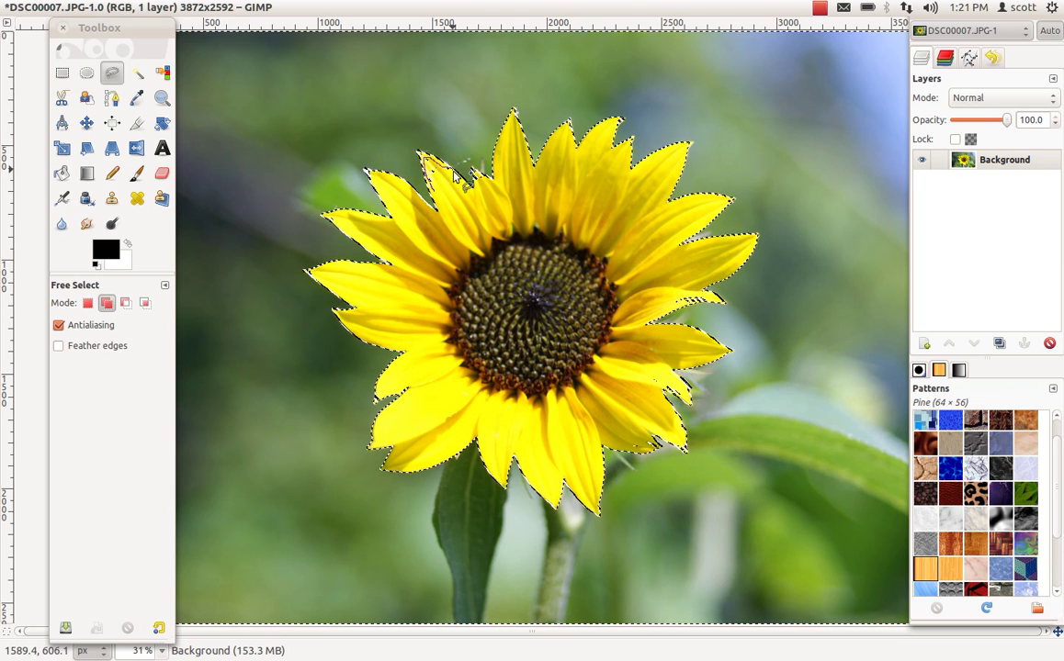
left_click_drag(441, 189, 437, 195)
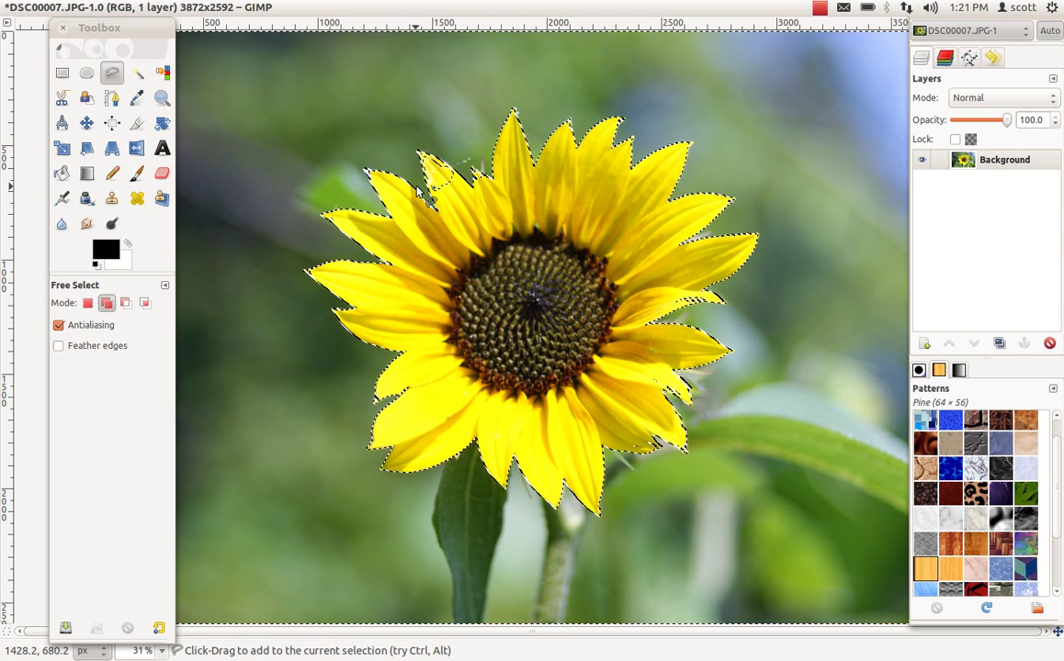
key("ctrl")
left_click(126, 303)
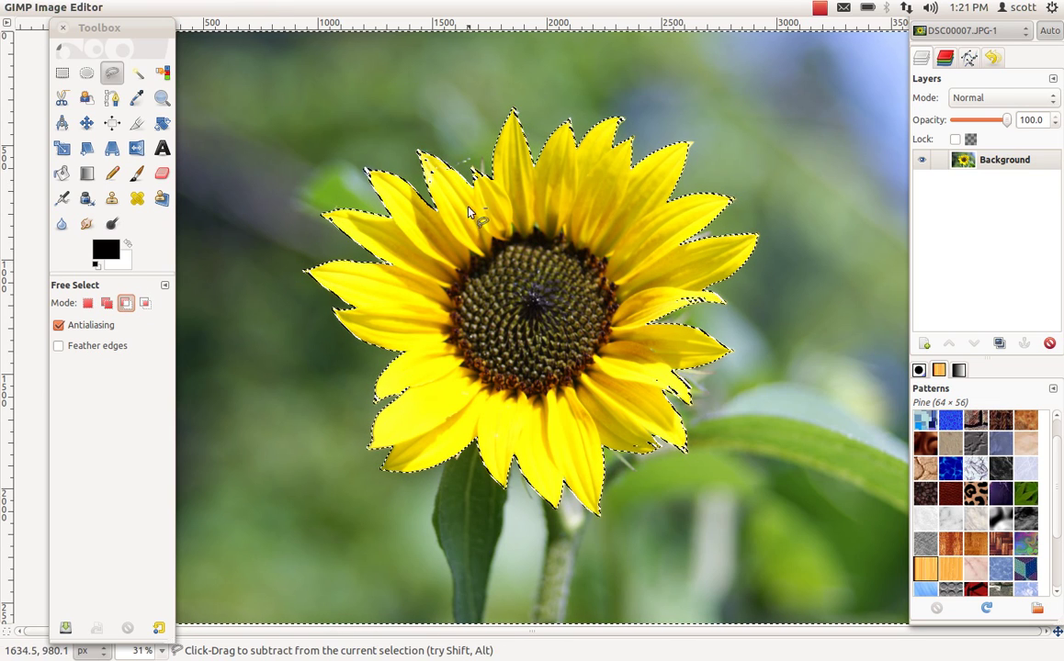
mouse_move(437, 196)
left_mouse_down()
mouse_move(419, 156)
mouse_move(456, 195)
mouse_move(438, 196)
left_mouse_up()
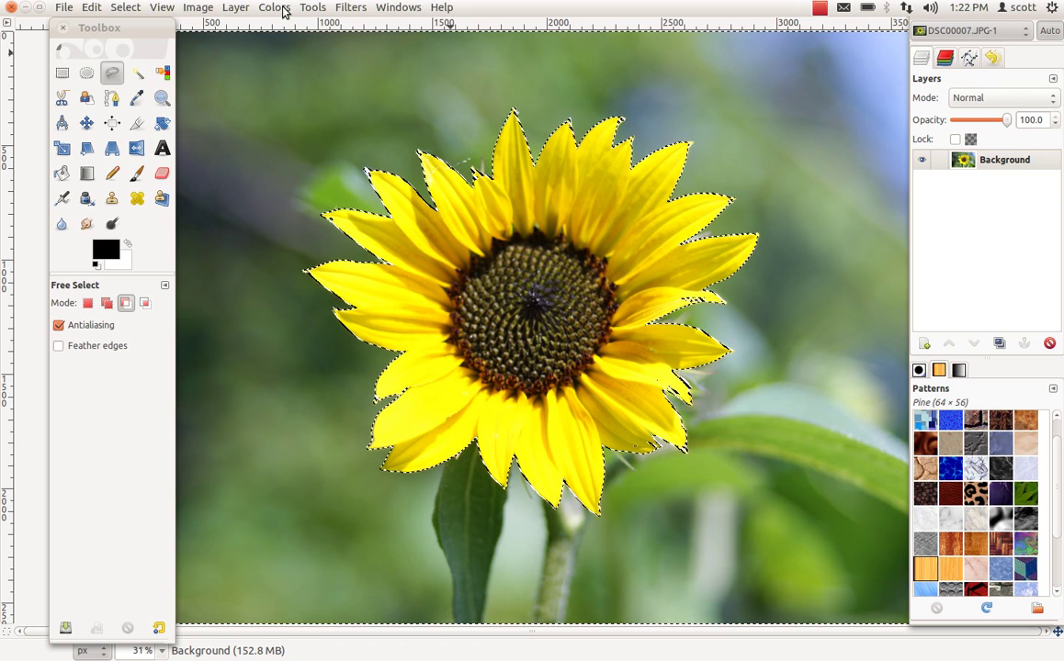
Step: Desaturate the selected background using the Luminosity option
left_click(282, 11)
left_click(324, 151)
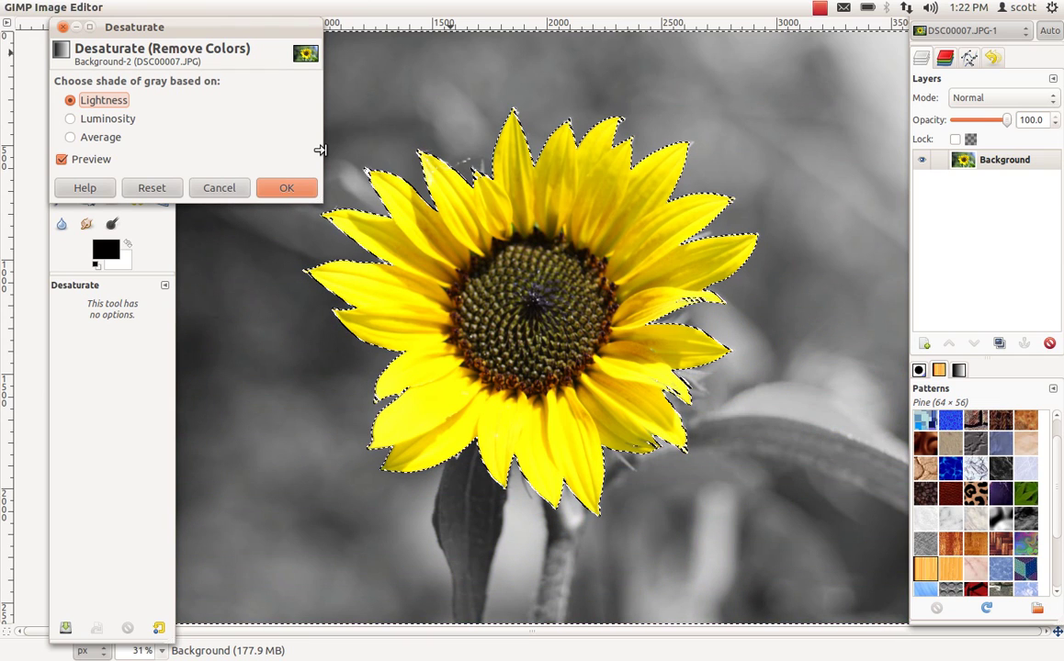
left_click_drag(135, 31, 89, 37)
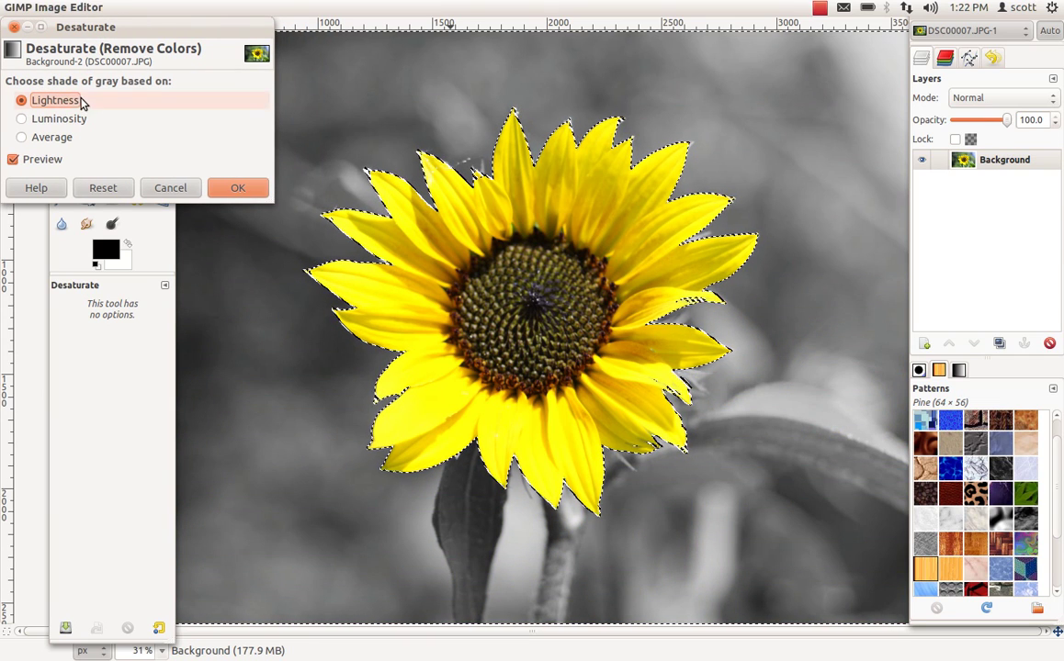
left_click(22, 120)
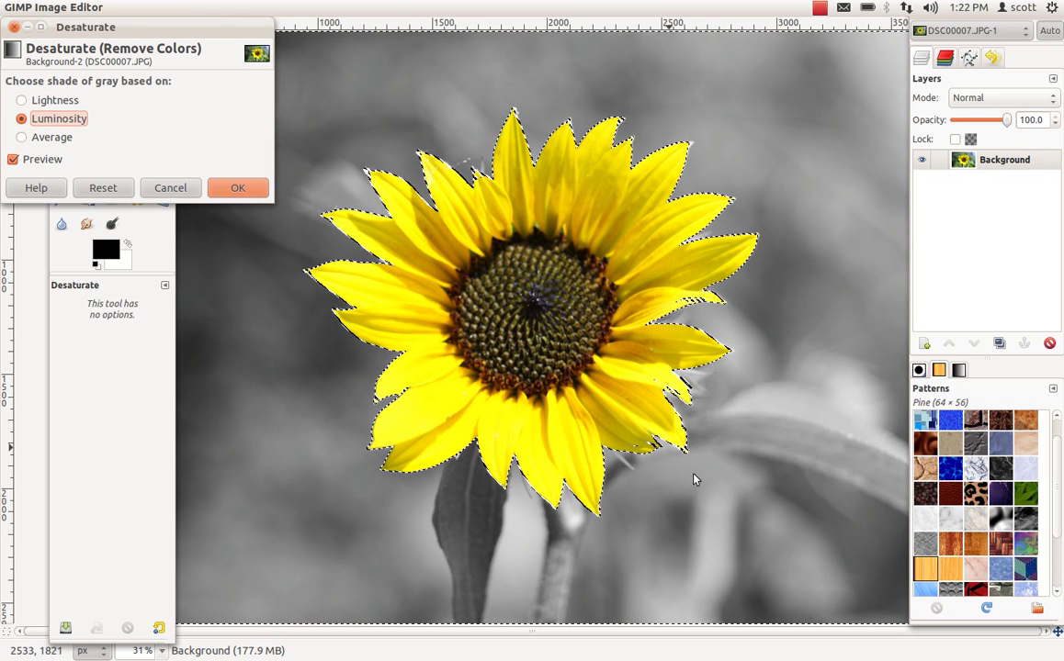
left_click(220, 189)
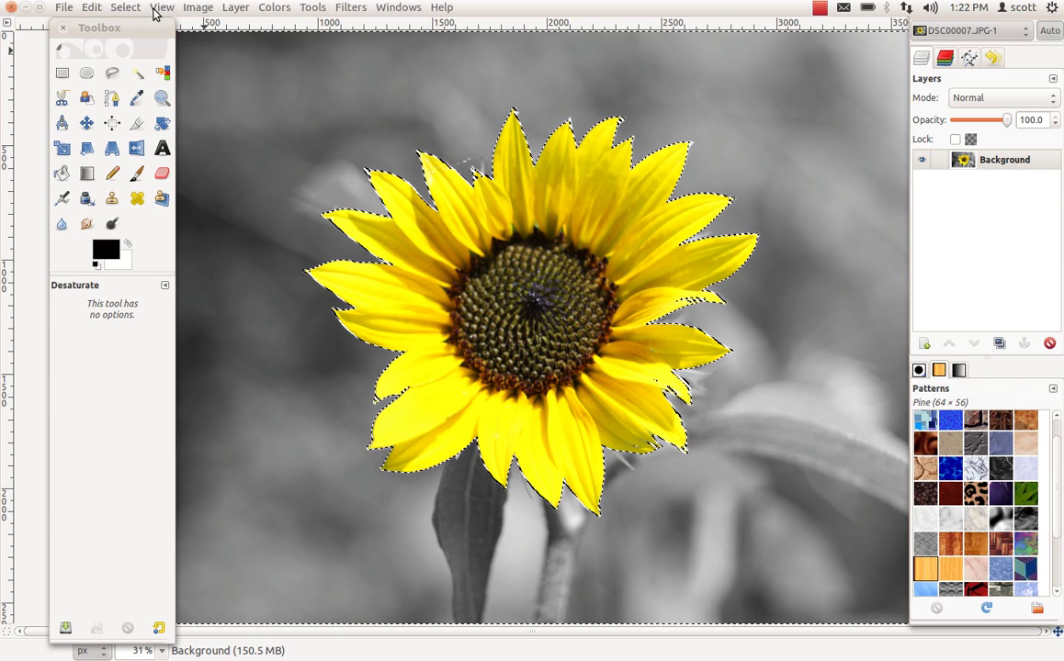
Step: Deselect everything with Select > None
left_click(129, 8)
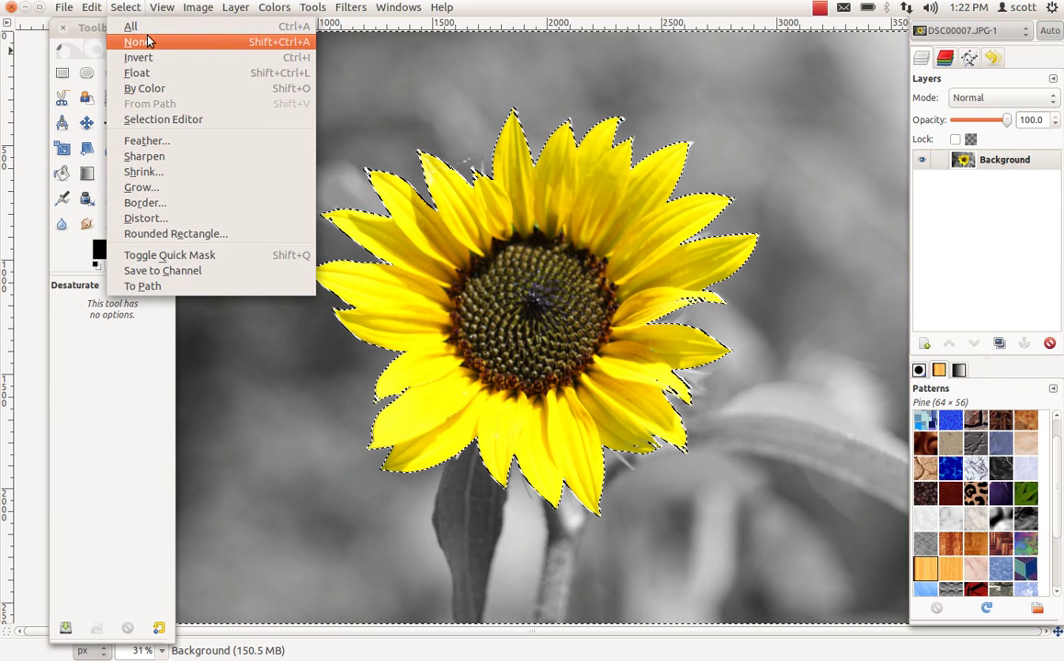
left_click(147, 40)
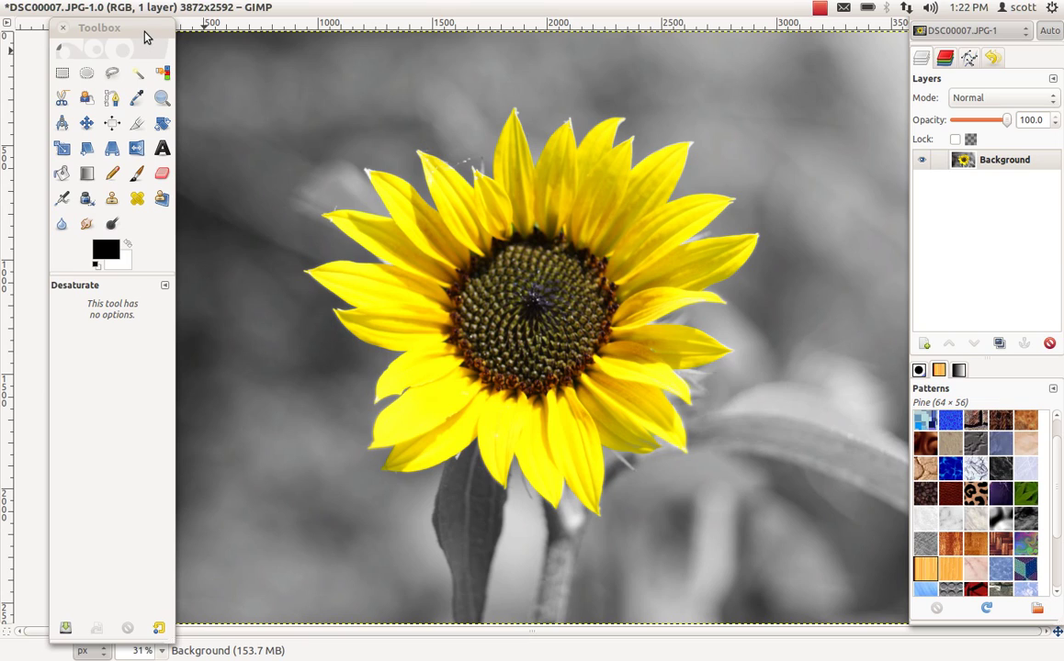